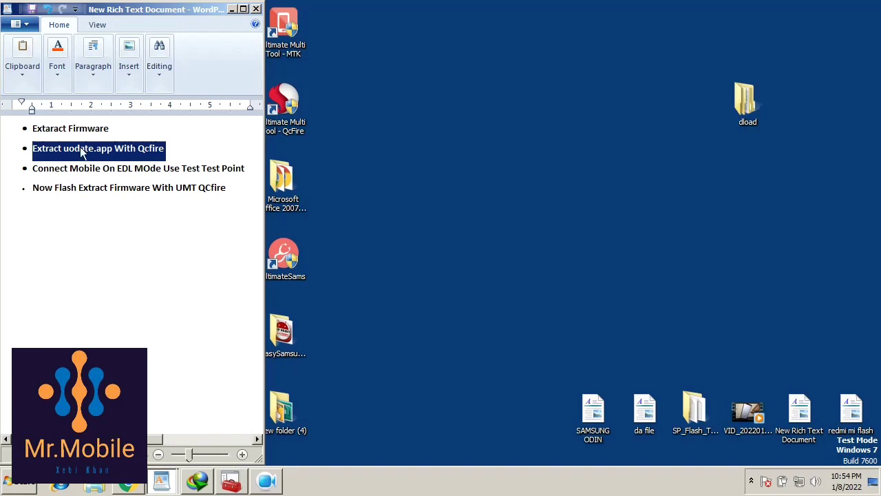
# Correct the misspelled "uodate.app" to "update.app" in the second bullet of the notes.
pyautogui.click(82, 148)
pyautogui.press('BackSpace')
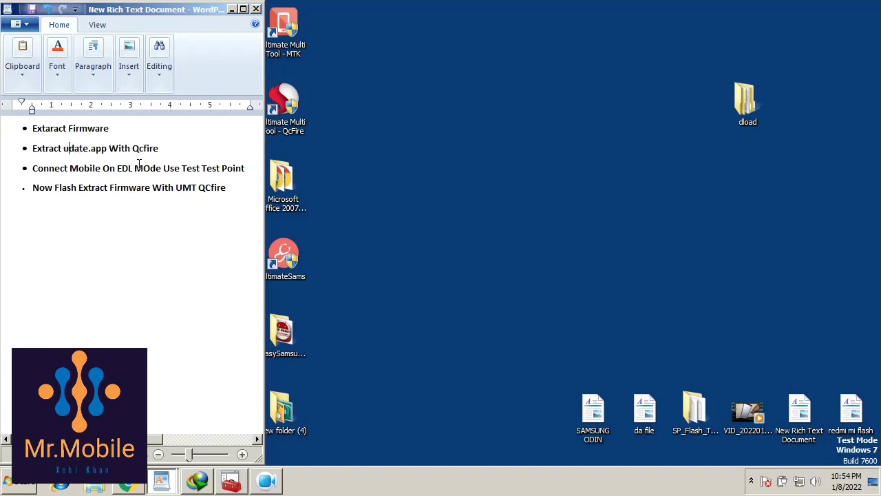
pyautogui.write('p')
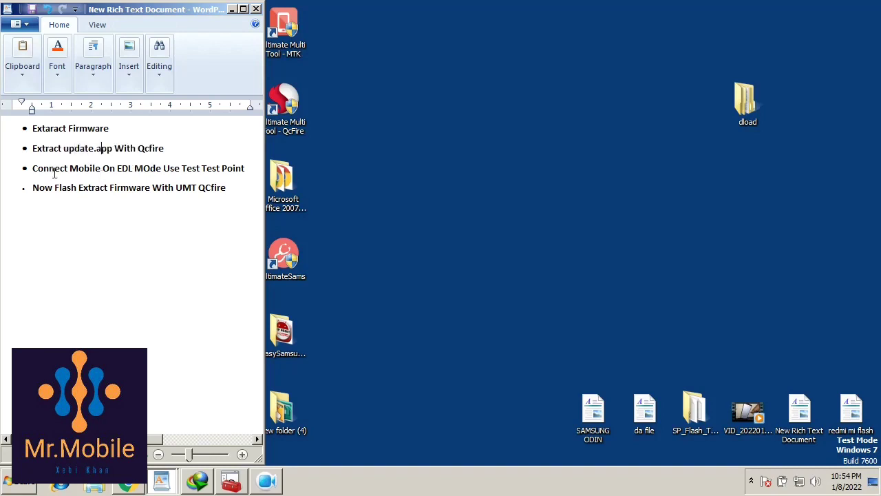
# Extract the update_sd archive inside the desktop dload folder, check for UPDATE.APP and close the folder.
pyautogui.click(733, 106)
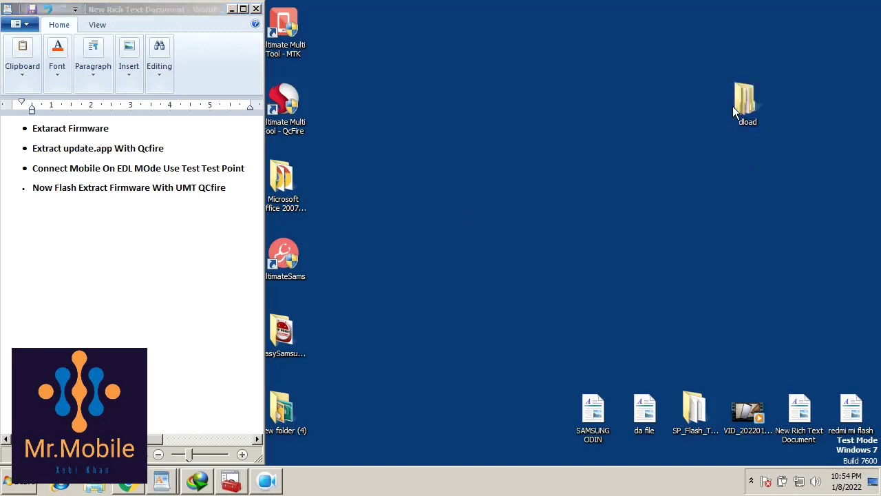
pyautogui.doubleClick(734, 110)
pyautogui.moveTo(433, 4); pyautogui.dragTo(549, 46)
pyautogui.click(454, 133)
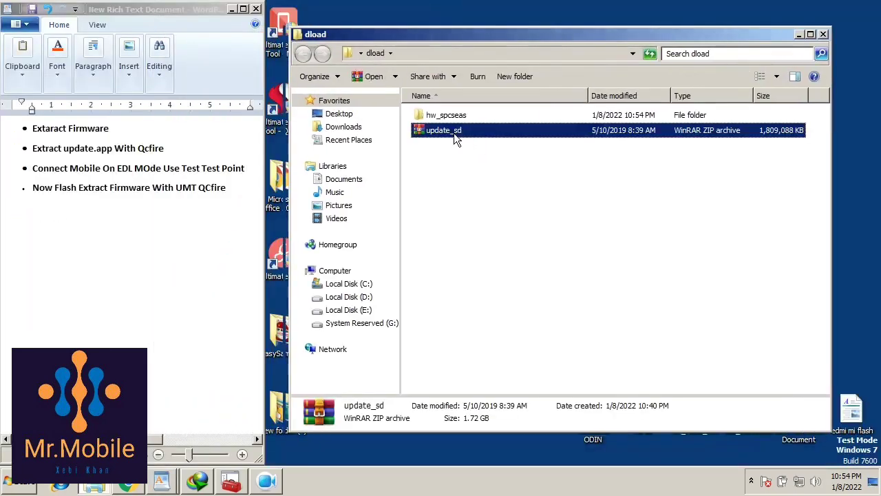
pyautogui.rightClick(454, 133)
pyautogui.click(484, 177)
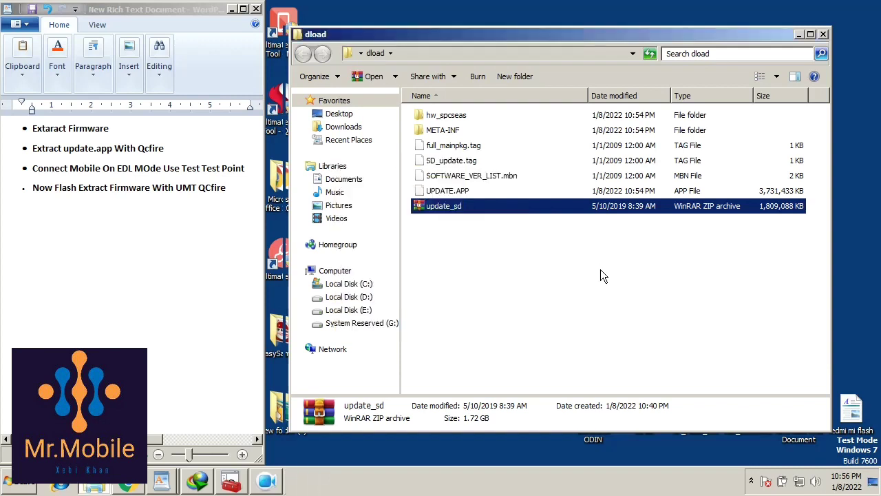
pyautogui.click(555, 192)
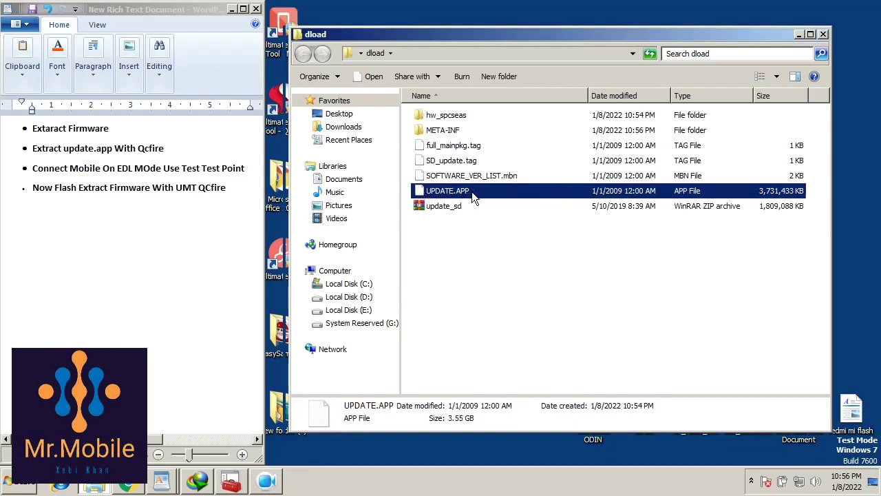
pyautogui.click(822, 34)
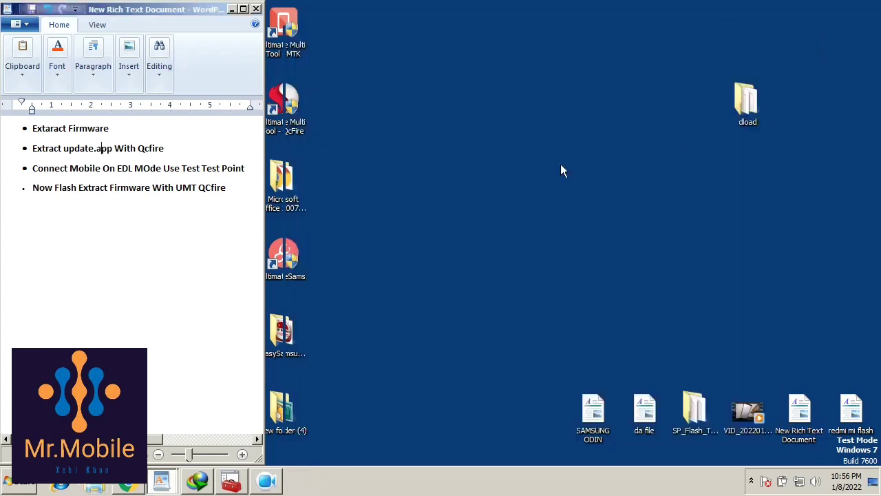
# Launch Ultimate Multi Tool - QcFire, arrange its window beside the dload folder icon and show the Firmware Extractor.
pyautogui.click(296, 111)
pyautogui.doubleClick(297, 106)
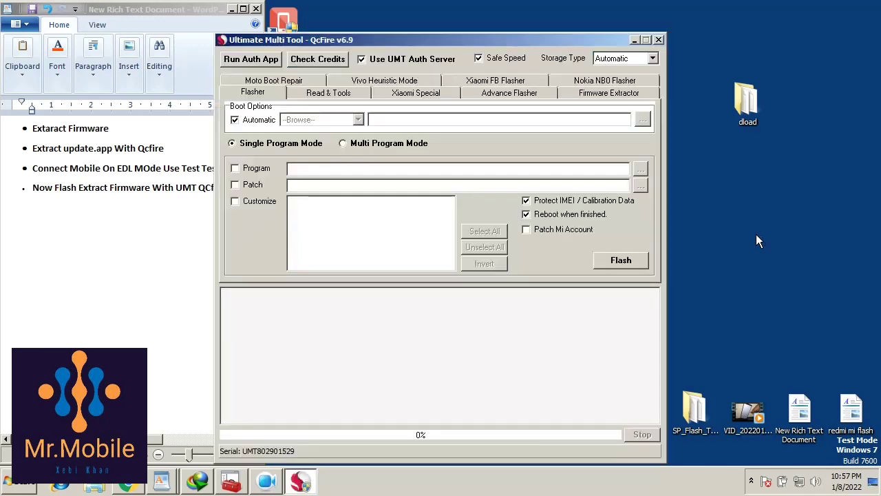
pyautogui.moveTo(553, 47); pyautogui.dragTo(613, 21)
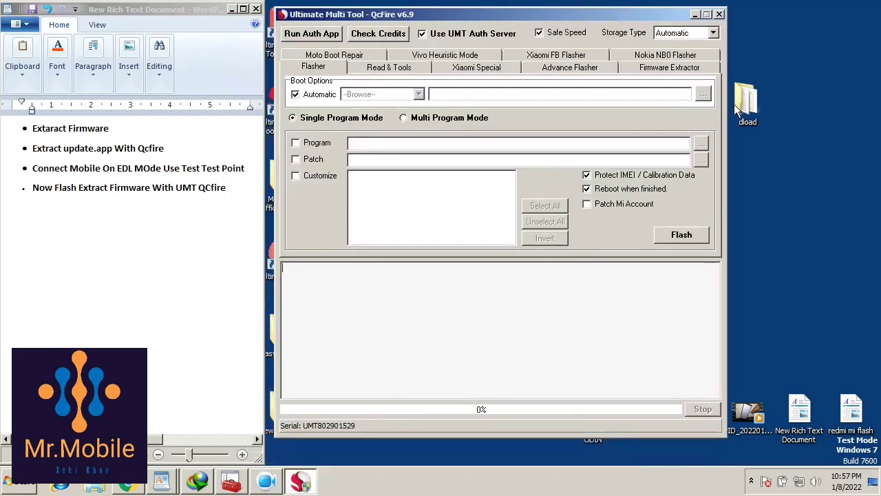
pyautogui.moveTo(813, 99); pyautogui.dragTo(814, 102)
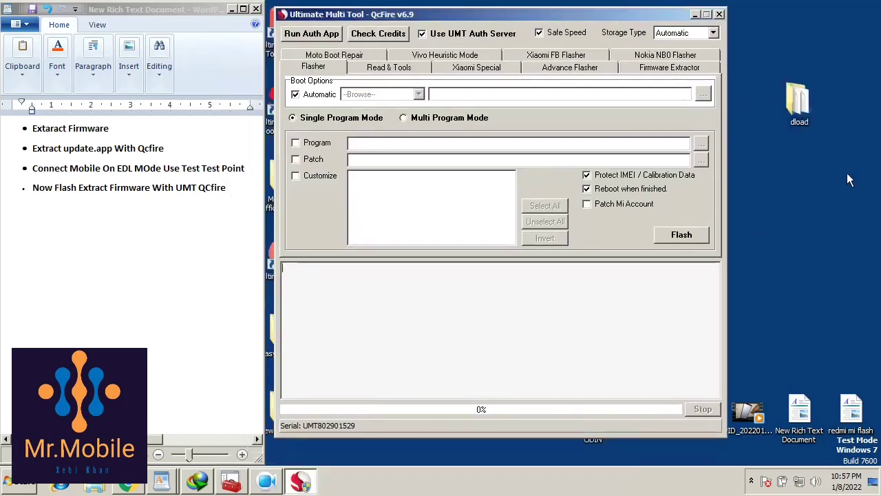
pyautogui.click(660, 68)
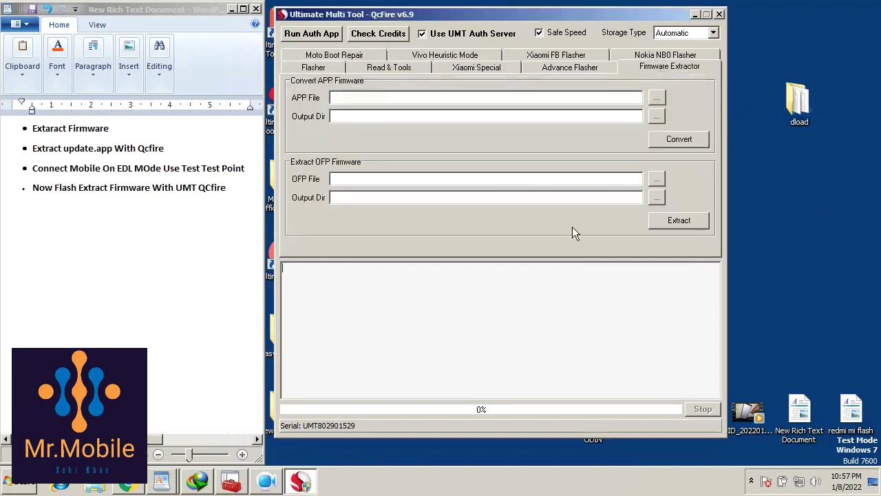
# Load UPDATE.APP from the desktop dload folder as the APP file for firmware conversion.
pyautogui.click(657, 98)
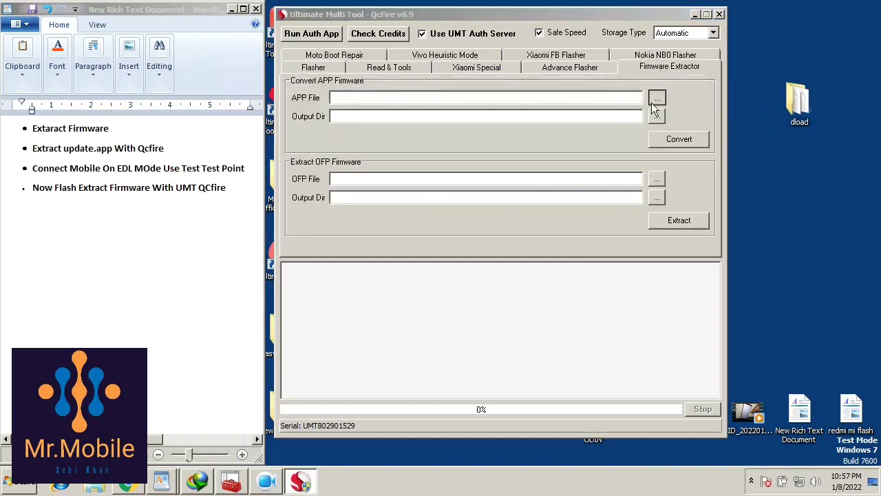
pyautogui.click(283, 167)
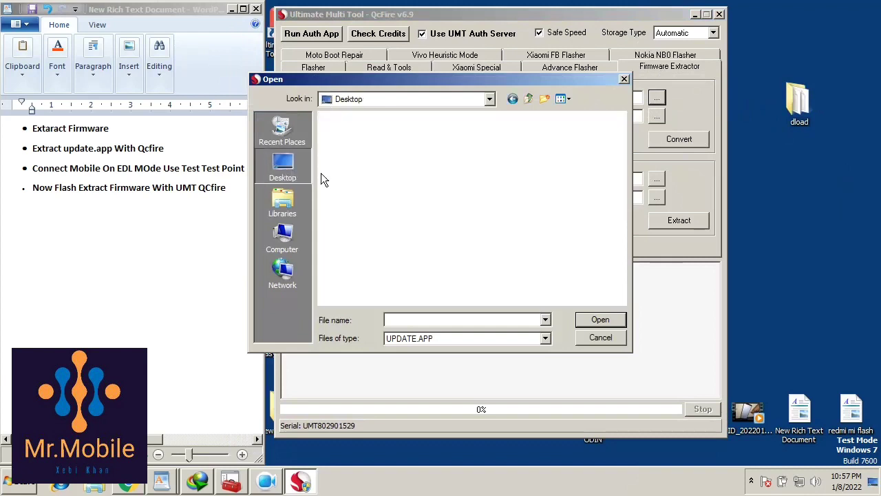
pyautogui.moveTo(625, 138); pyautogui.dragTo(630, 180)
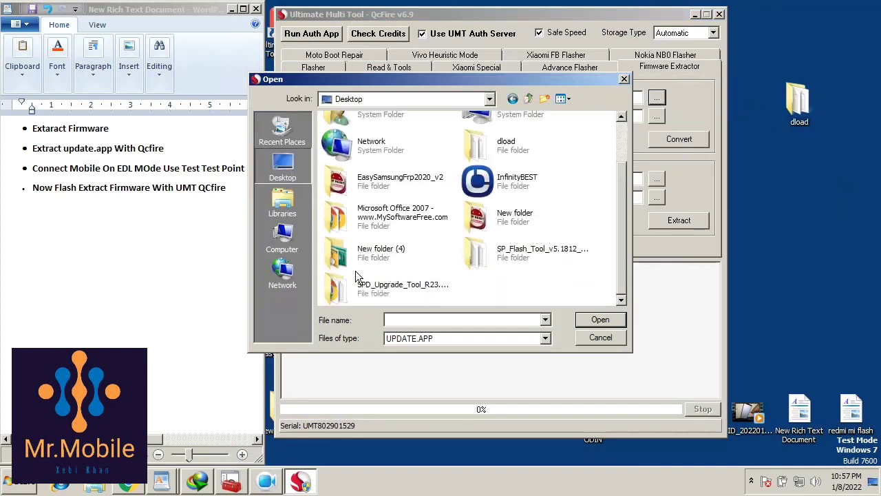
pyautogui.doubleClick(493, 155)
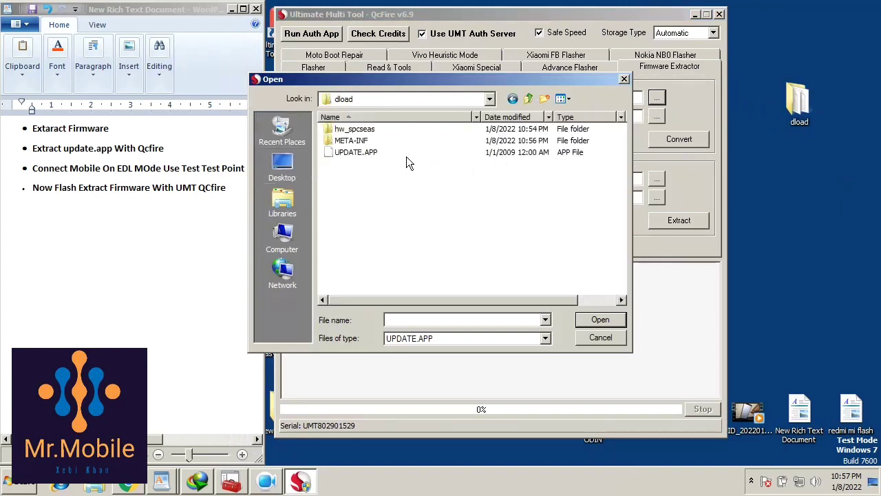
pyautogui.click(355, 152)
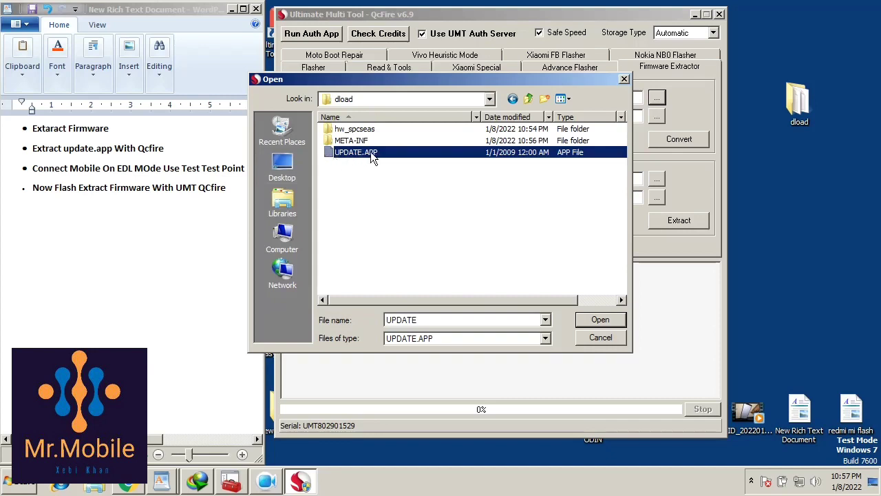
pyautogui.doubleClick(370, 151)
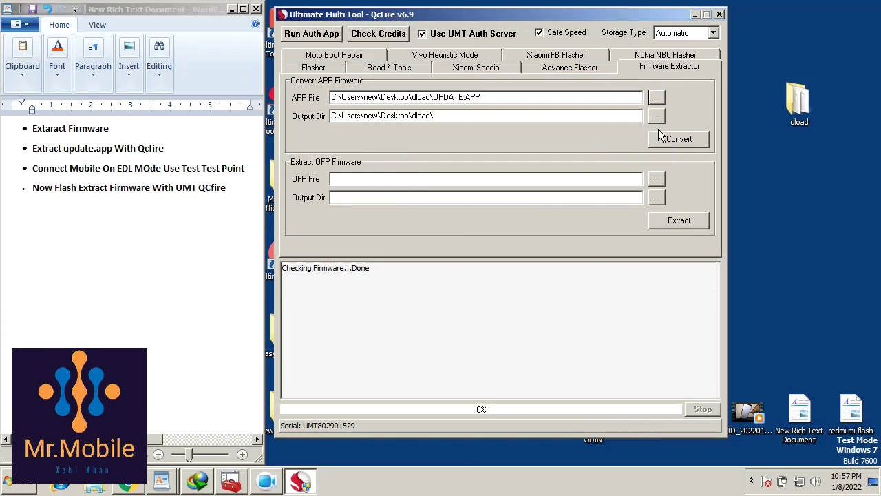
# Open the dload folder alongside QcFire and start converting the loaded APP firmware into it.
pyautogui.doubleClick(781, 105)
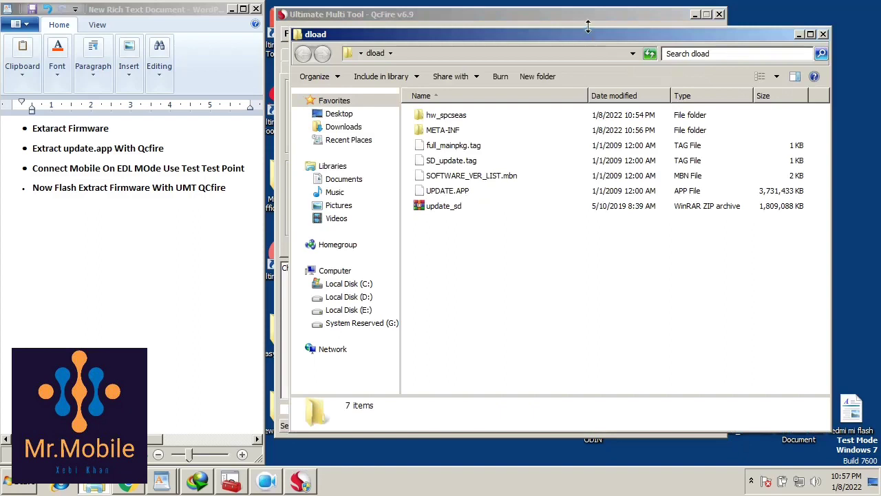
pyautogui.moveTo(588, 29); pyautogui.dragTo(542, 204)
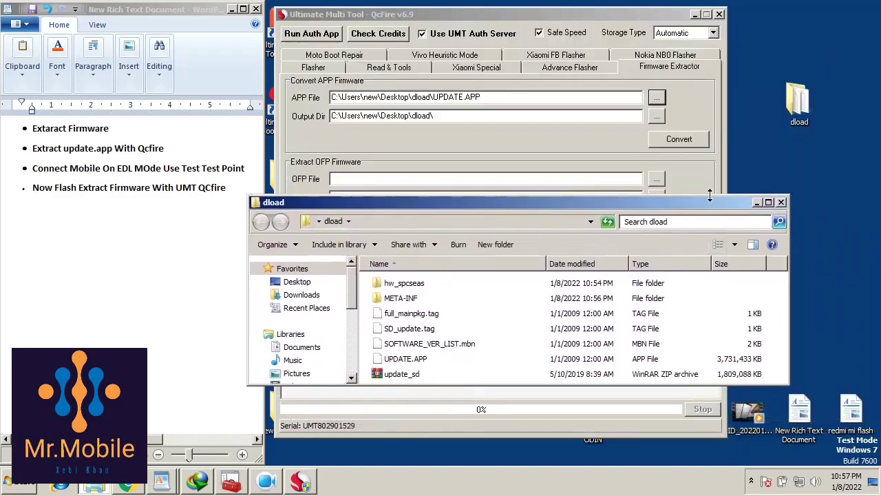
pyautogui.moveTo(709, 197); pyautogui.dragTo(695, 42)
pyautogui.moveTo(501, 52); pyautogui.dragTo(664, 81)
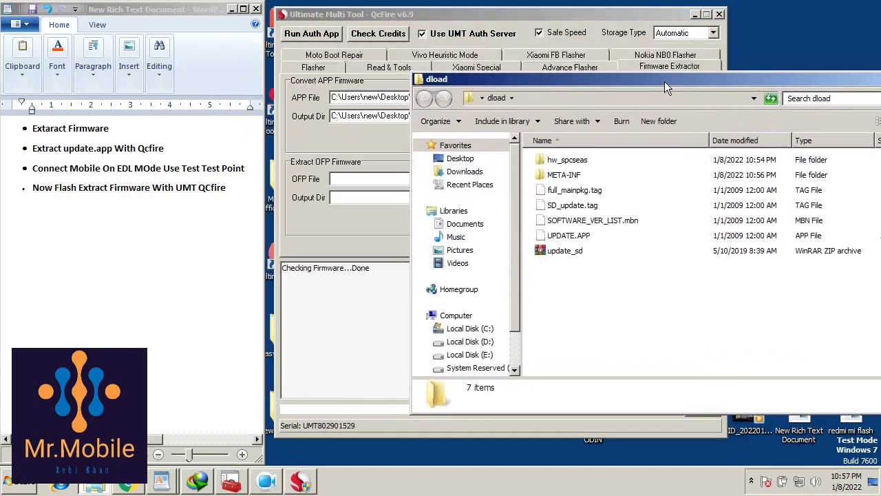
pyautogui.click(502, 25)
pyautogui.click(678, 142)
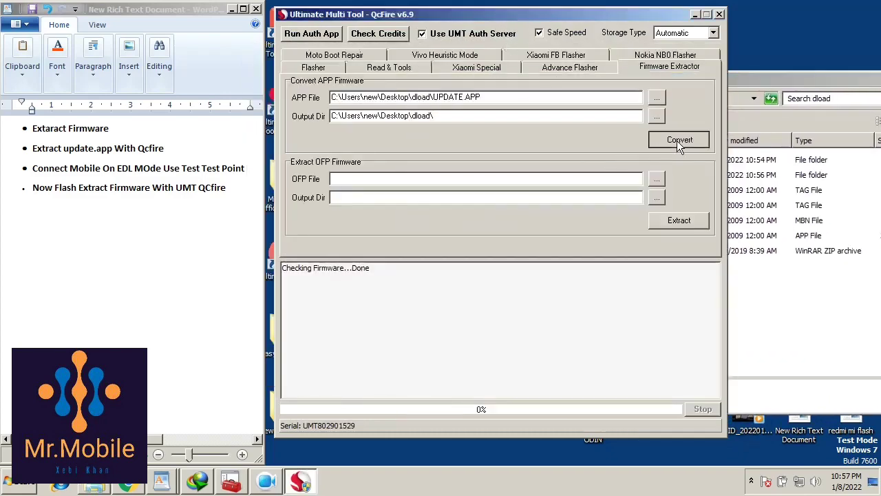
# Open the Extracted subfolder of dload and place it beside QcFire to follow the extraction.
pyautogui.click(744, 80)
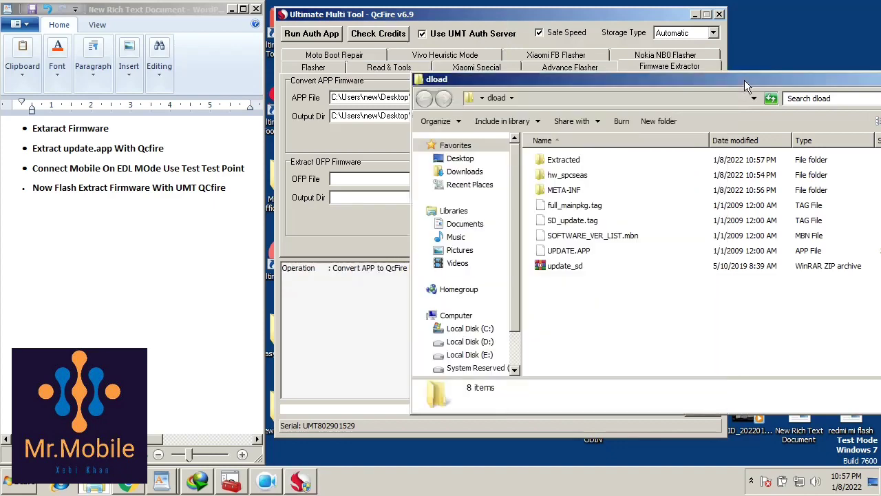
pyautogui.moveTo(539, 87); pyautogui.dragTo(795, 52)
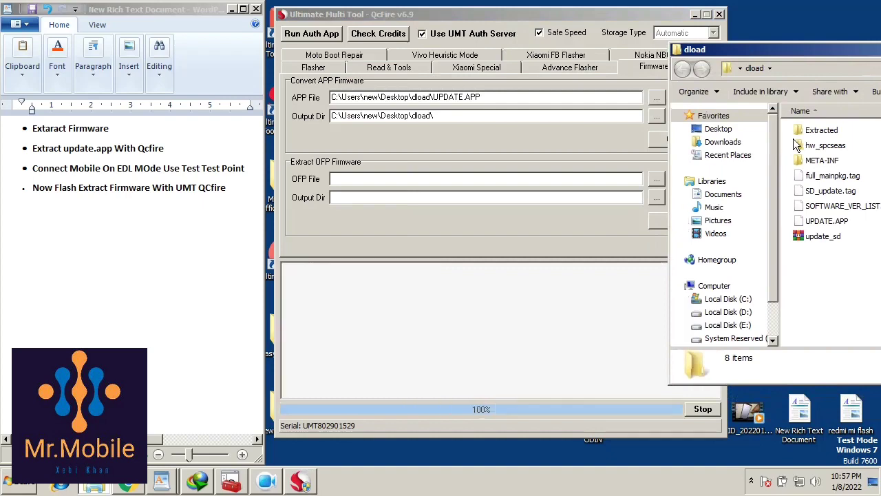
pyautogui.doubleClick(802, 131)
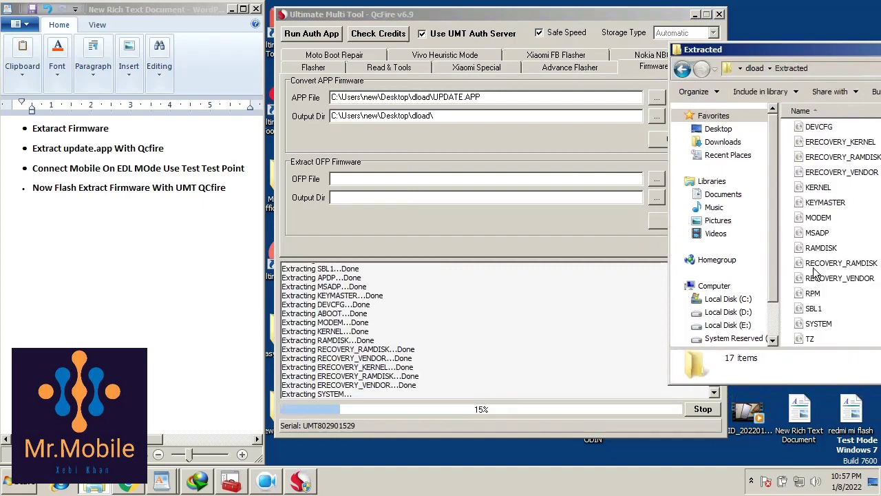
pyautogui.click(380, 356)
pyautogui.moveTo(498, 15); pyautogui.dragTo(280, 20)
pyautogui.moveTo(723, 44); pyautogui.dragTo(724, 3)
pyautogui.moveTo(788, 19); pyautogui.dragTo(638, 8)
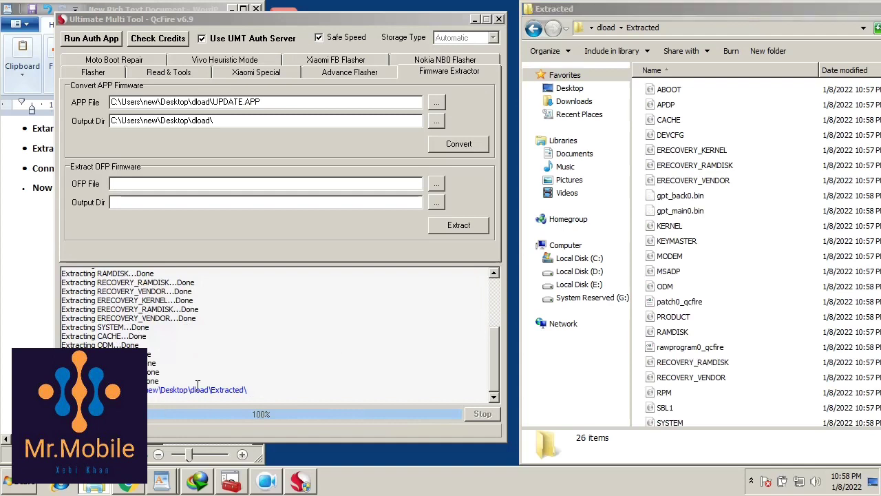
# Examine the extracted files, including patch0_qcfire and rawprogram0_qcfire, and put the folder window away.
pyautogui.moveTo(702, 23); pyautogui.dragTo(690, 9)
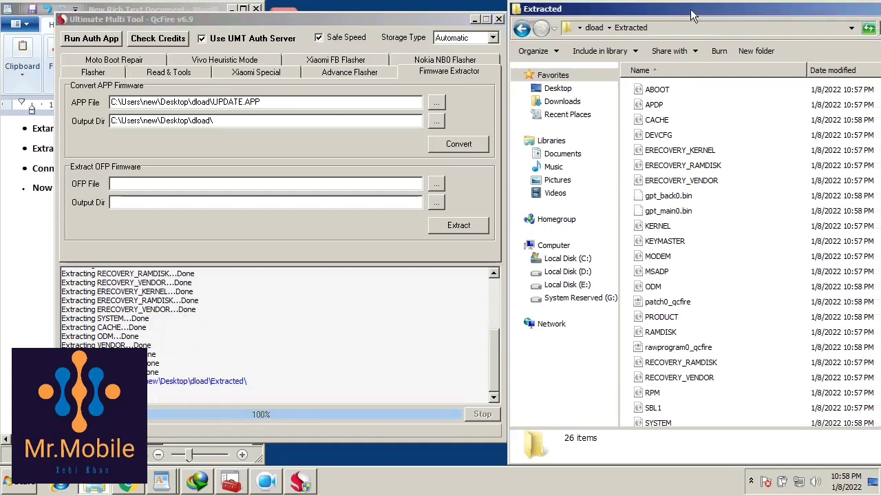
pyautogui.click(699, 301)
pyautogui.scroll(-1, 699, 303)
pyautogui.scroll(-1, 698, 307)
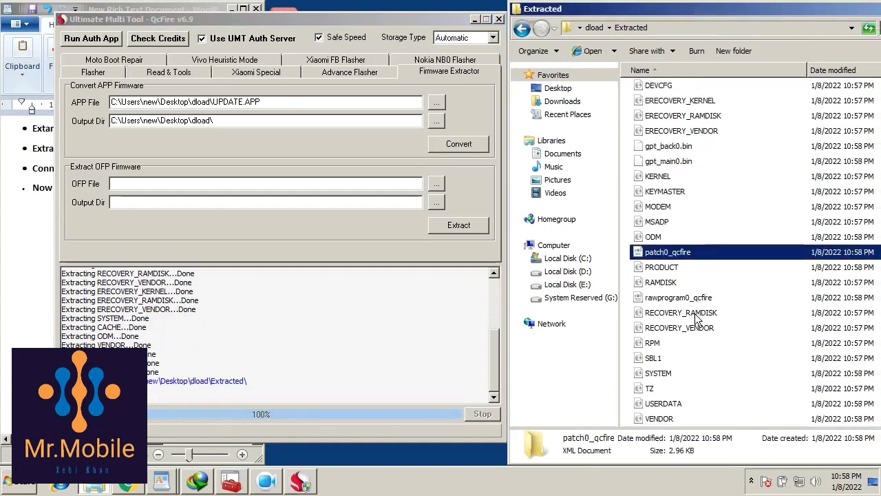
pyautogui.click(692, 314)
pyautogui.click(679, 299)
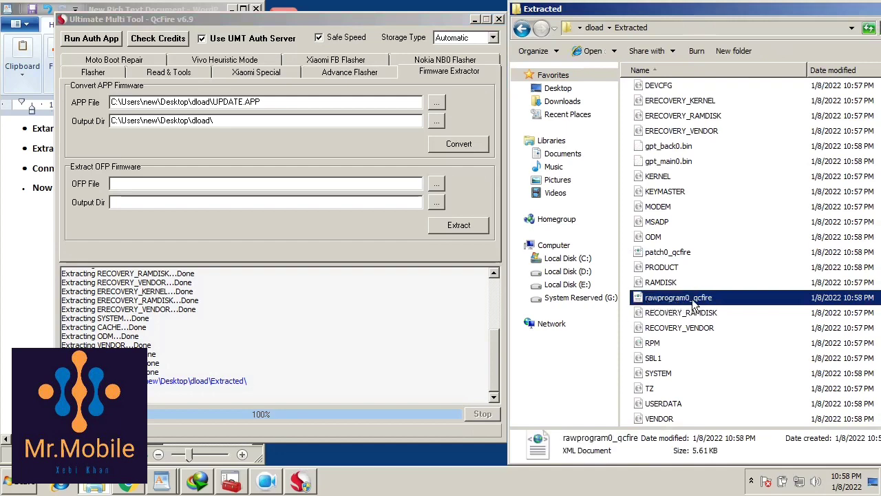
pyautogui.moveTo(786, 9); pyautogui.dragTo(536, 9)
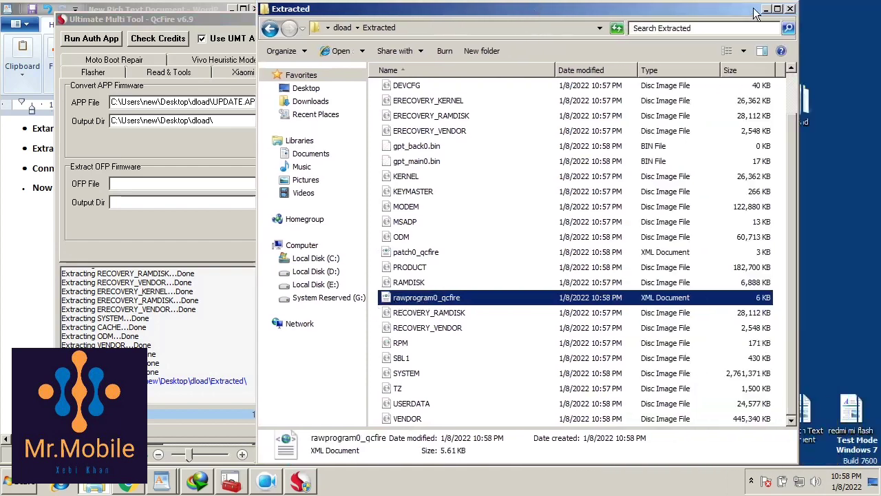
pyautogui.click(778, 9)
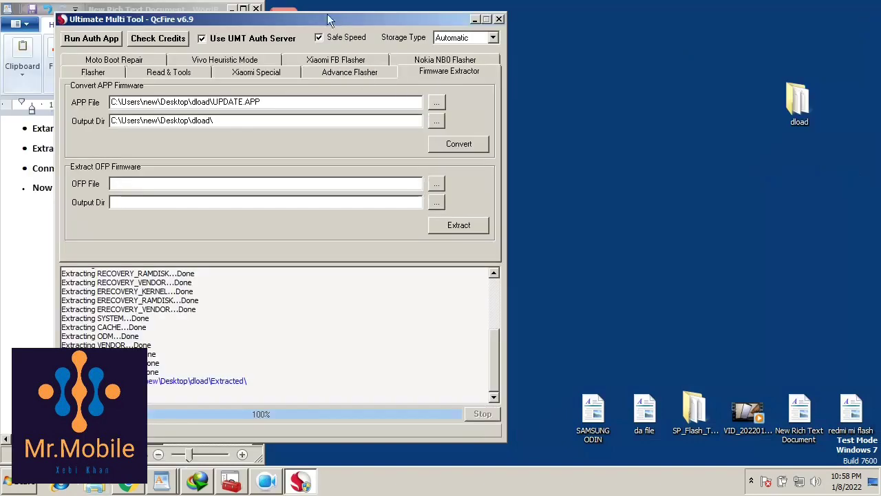
# Enable the flasher's program file and load rawprogram0_qcfire.xml with patch0_qcfire.xml from the Extracted subfolder of dload.
pyautogui.moveTo(331, 19); pyautogui.dragTo(680, 14)
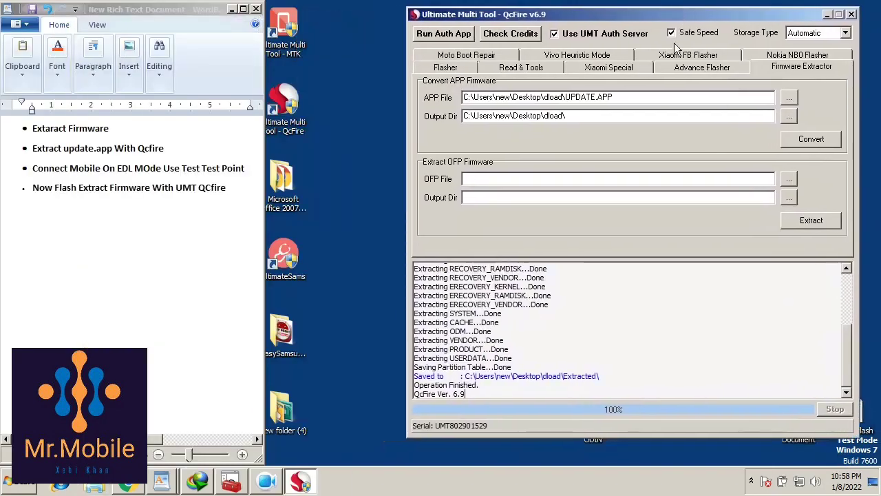
pyautogui.click(457, 71)
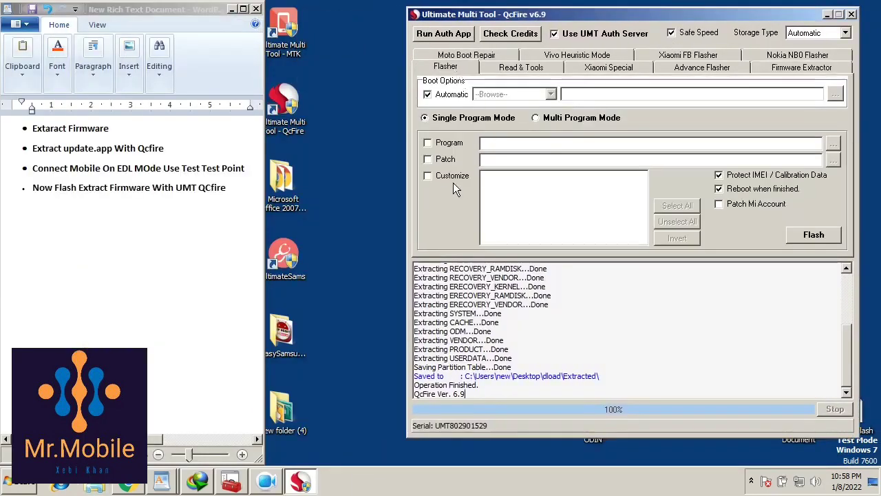
pyautogui.click(428, 143)
pyautogui.click(833, 146)
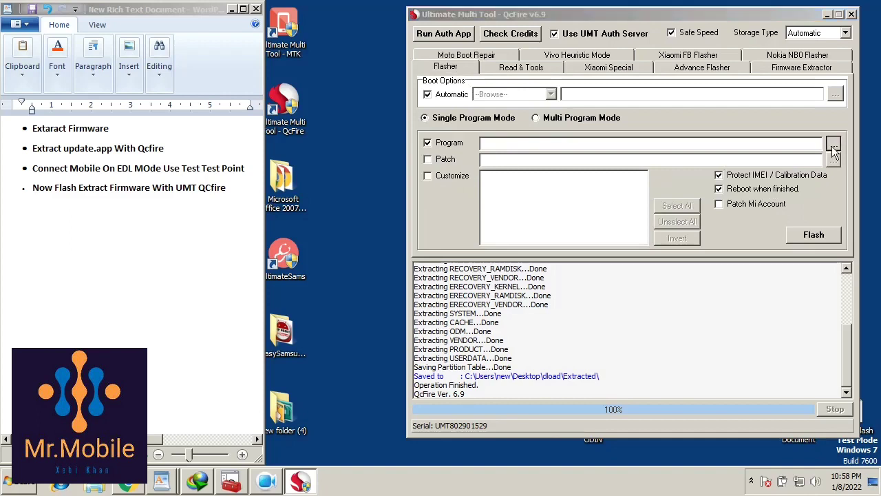
pyautogui.click(283, 167)
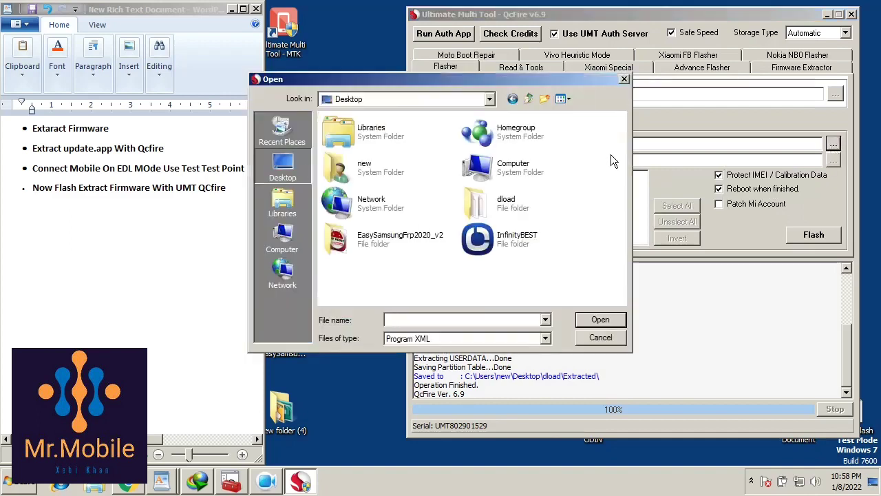
pyautogui.doubleClick(503, 202)
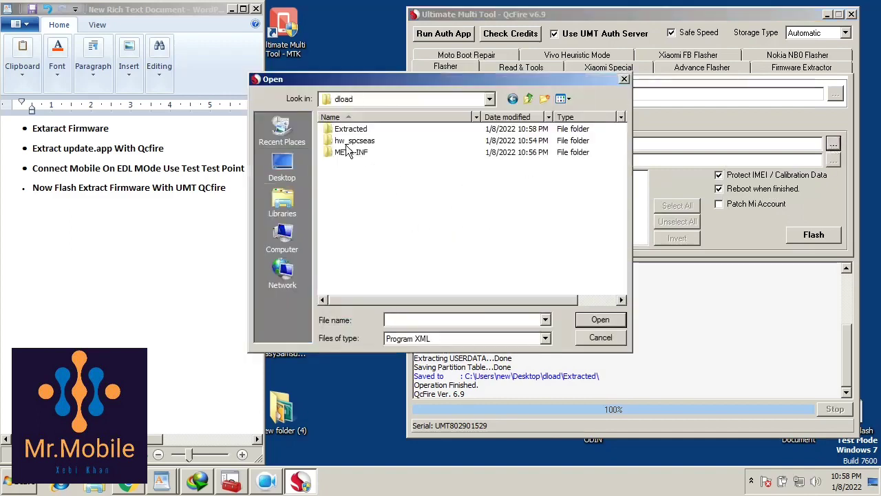
pyautogui.doubleClick(344, 129)
pyautogui.doubleClick(349, 130)
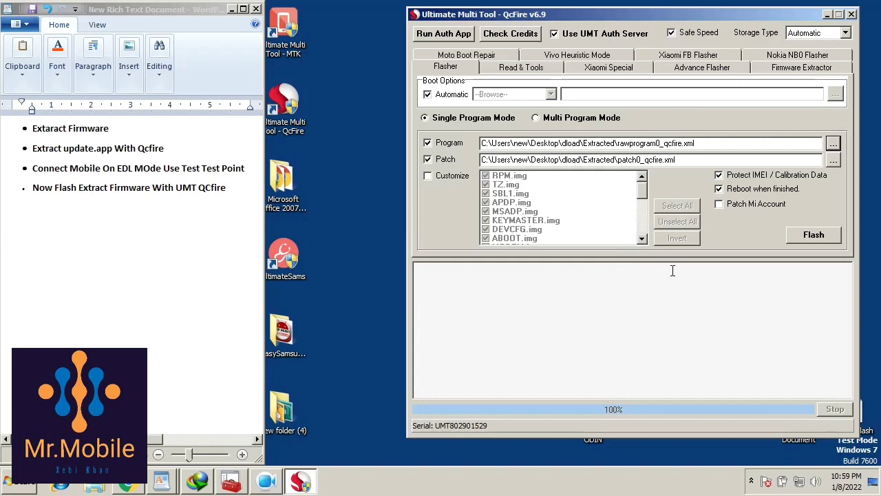
# Highlight the EDL mode line in the notes and check Device Manager's ports for the Qualcomm HS-USB QDLoader 9008 connection.
pyautogui.click(26, 173)
pyautogui.click(16, 177)
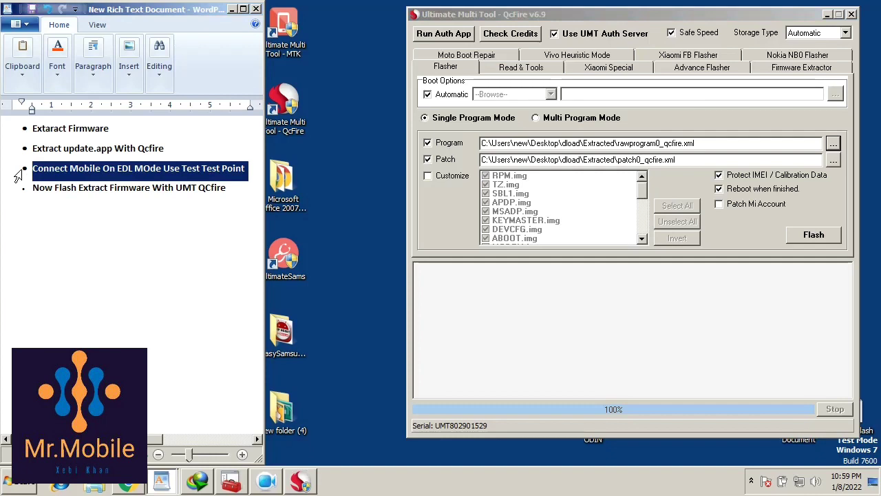
pyautogui.click(225, 489)
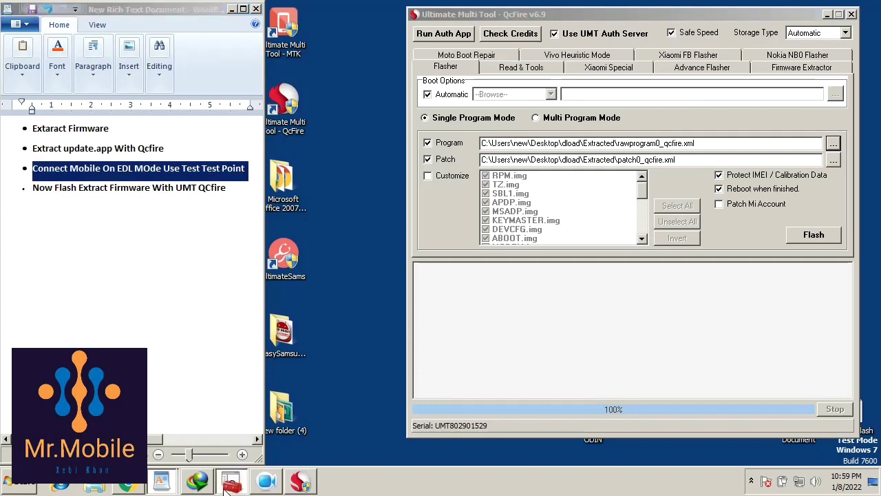
pyautogui.click(293, 213)
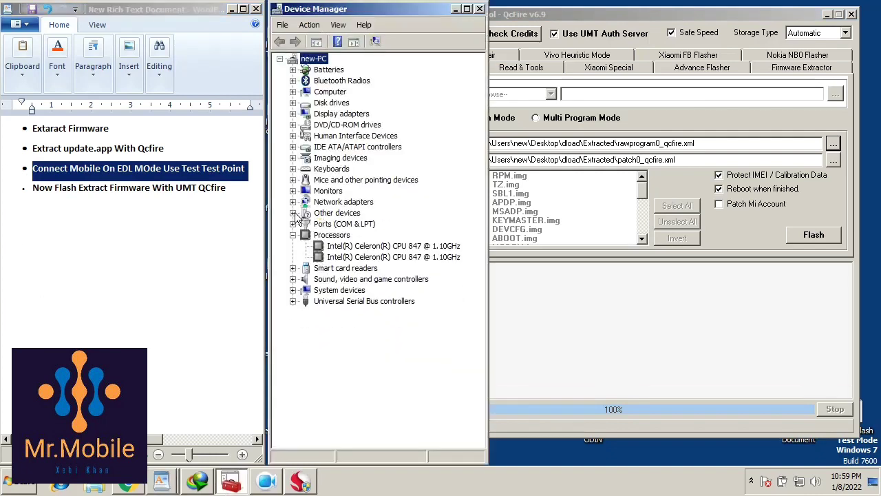
pyautogui.click(293, 224)
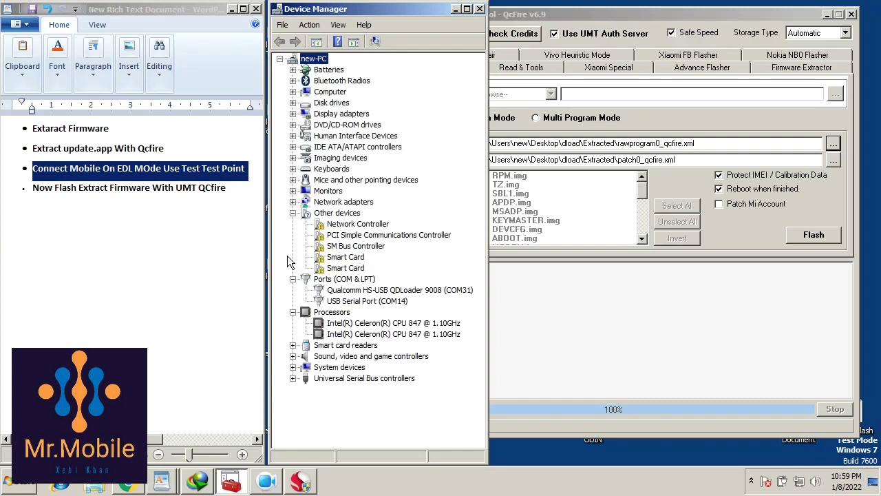
pyautogui.click(331, 290)
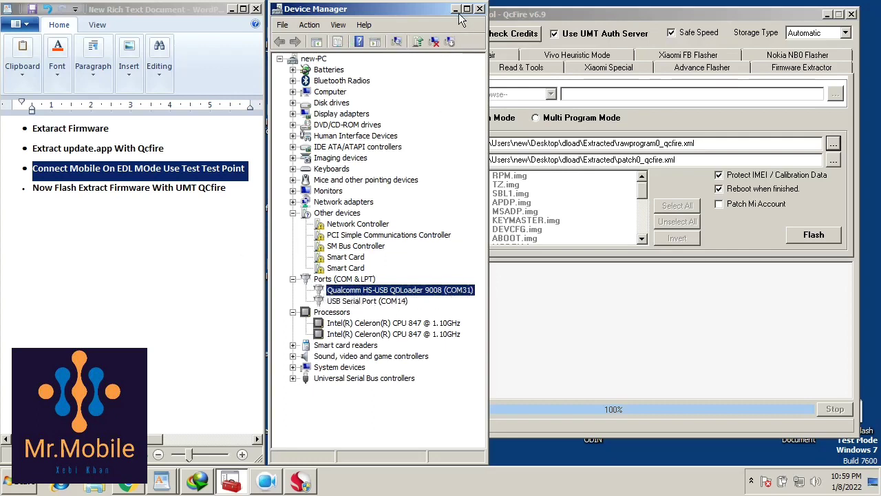
pyautogui.click(456, 8)
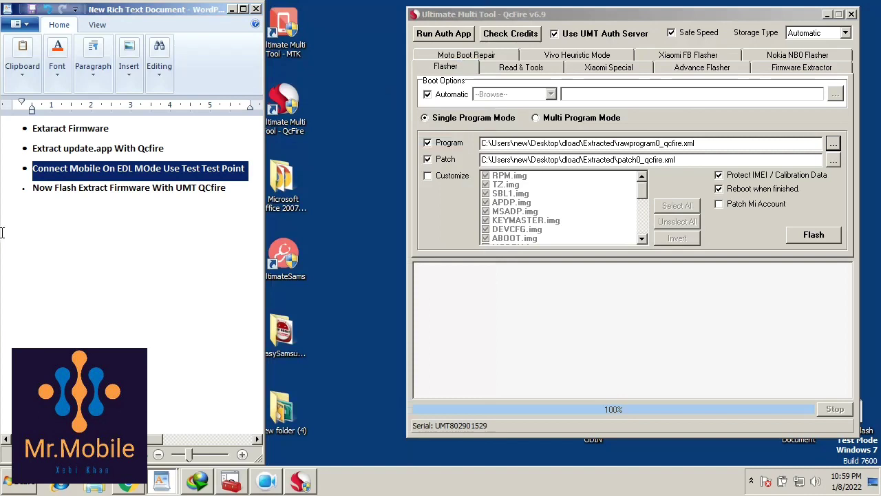
# Highlight the flashing line in the notes and start flashing the loaded program and patch files with QcFire.
pyautogui.click(16, 193)
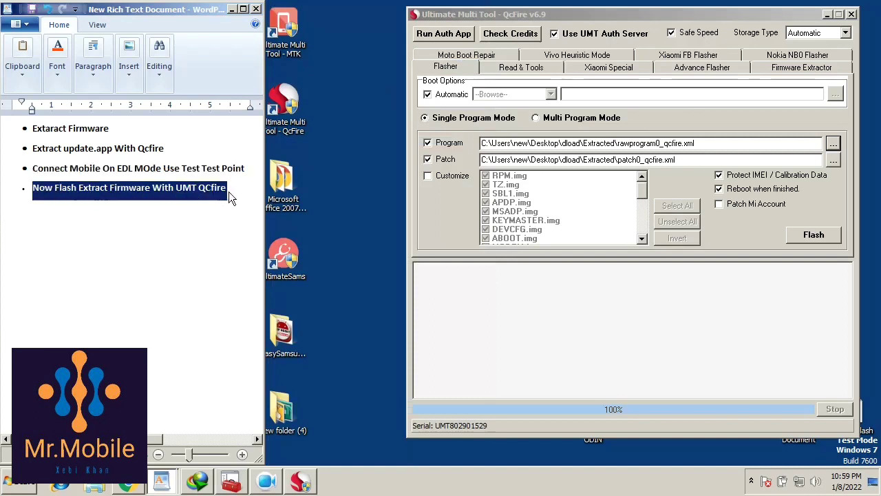
pyautogui.moveTo(523, 14); pyautogui.dragTo(482, 12)
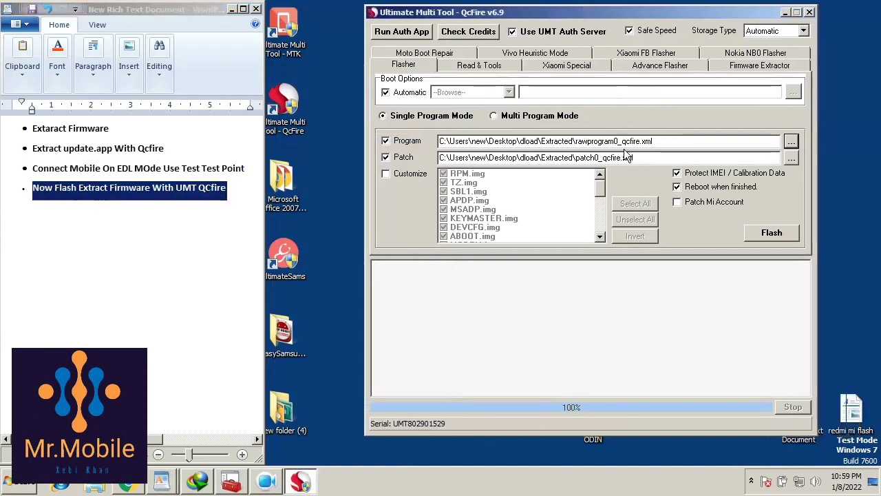
pyautogui.click(755, 234)
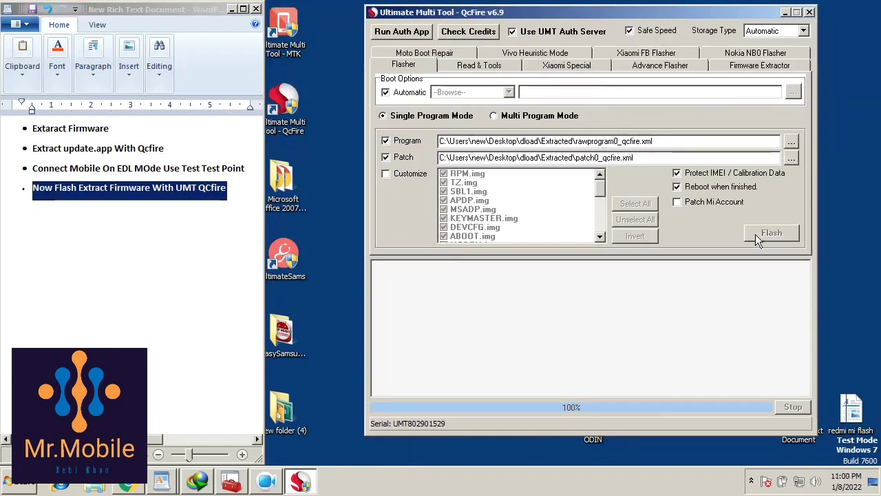